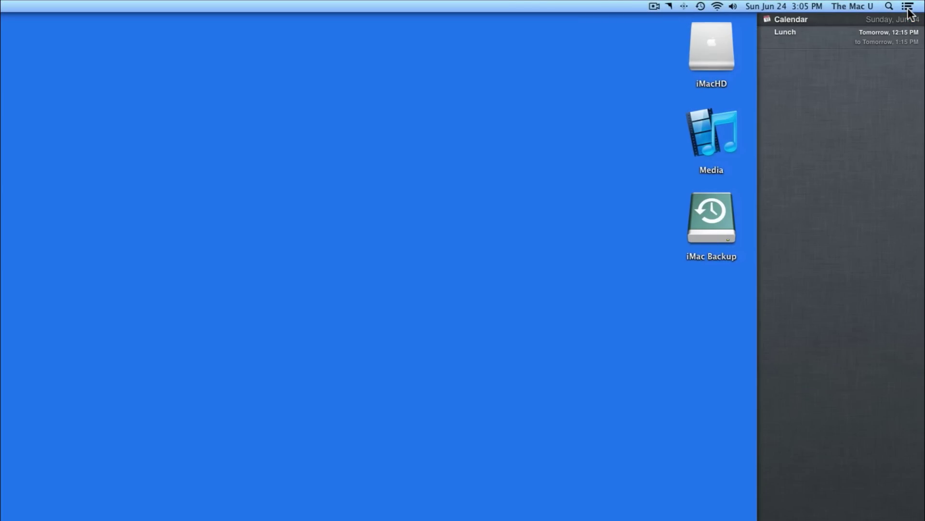
- Show and hide Notification Center via the menu-bar icon and the F12 shortcut, ending hidden
click(908, 8)
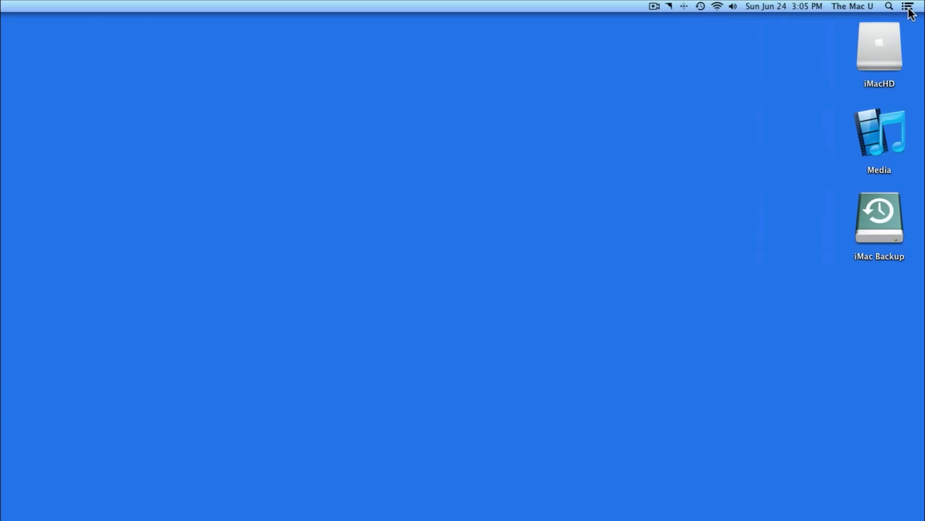
click(907, 7)
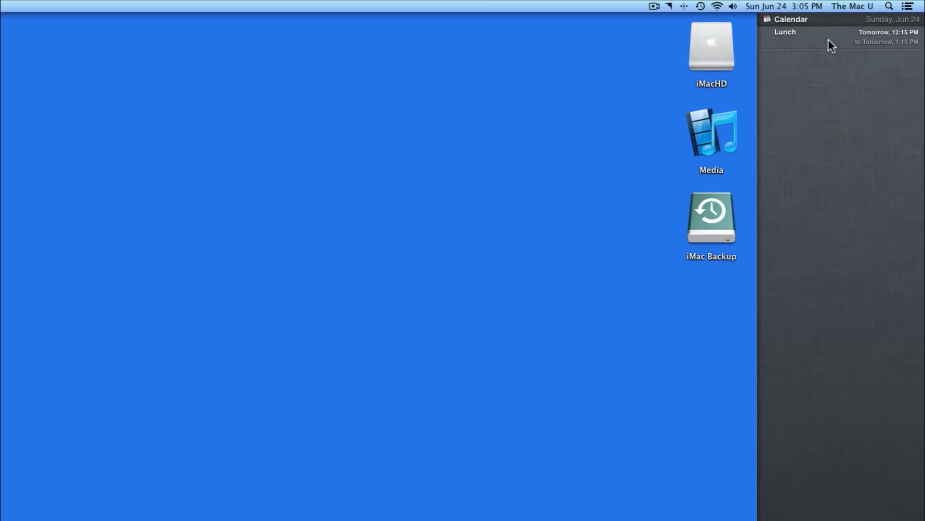
click(907, 7)
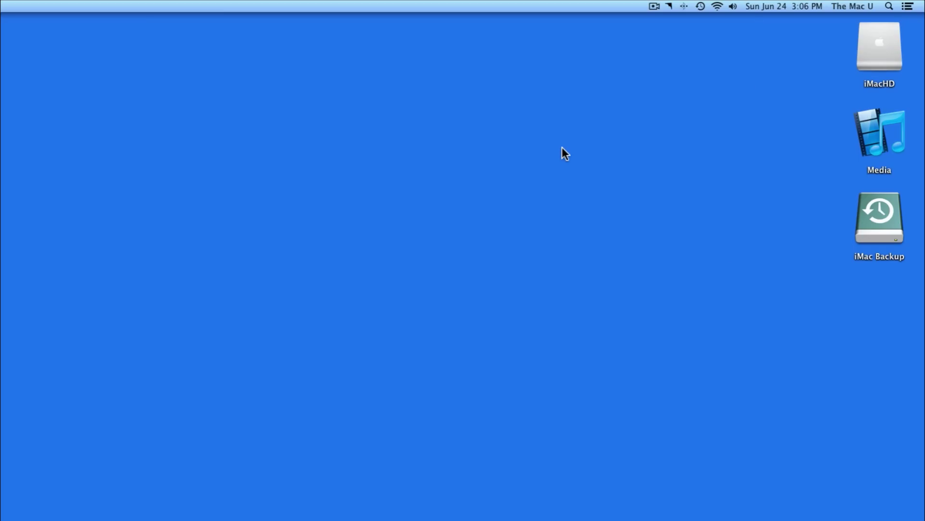
key(F12)
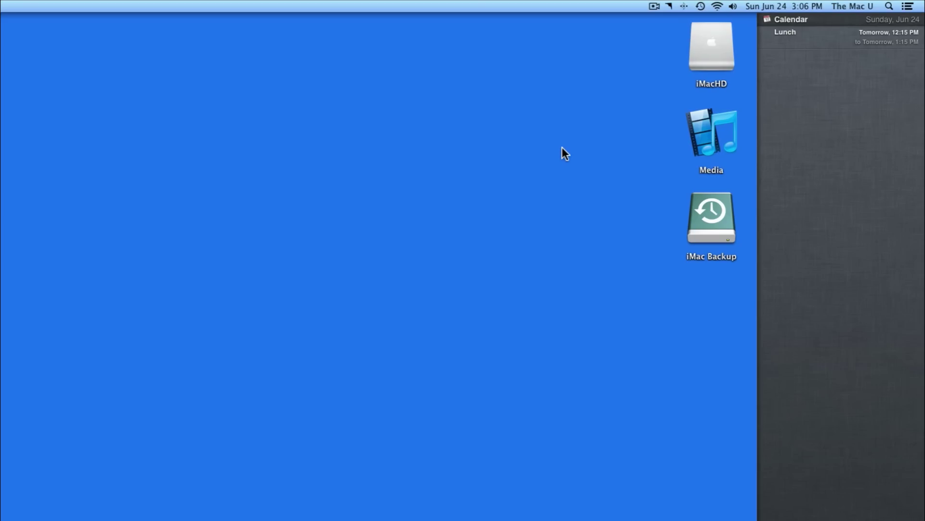
key(F12)
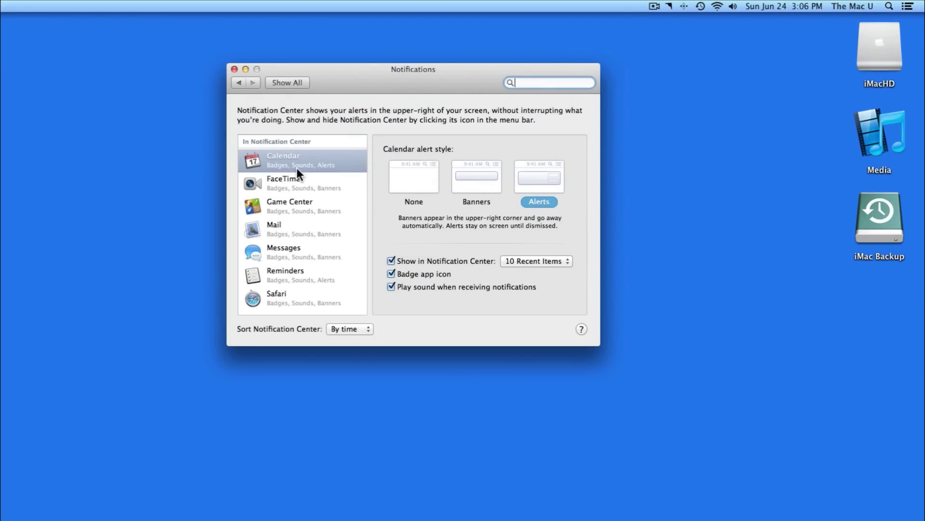
- Select Mail in the Notifications app list to show its Banners alert style
click(276, 231)
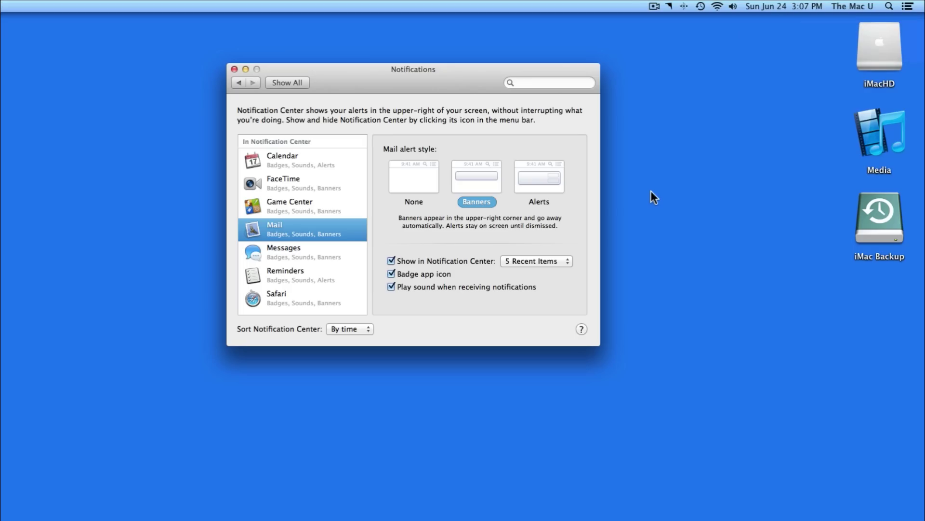
- Open the Testing notifications email from its Notification Center item, then hide Mail
click(908, 7)
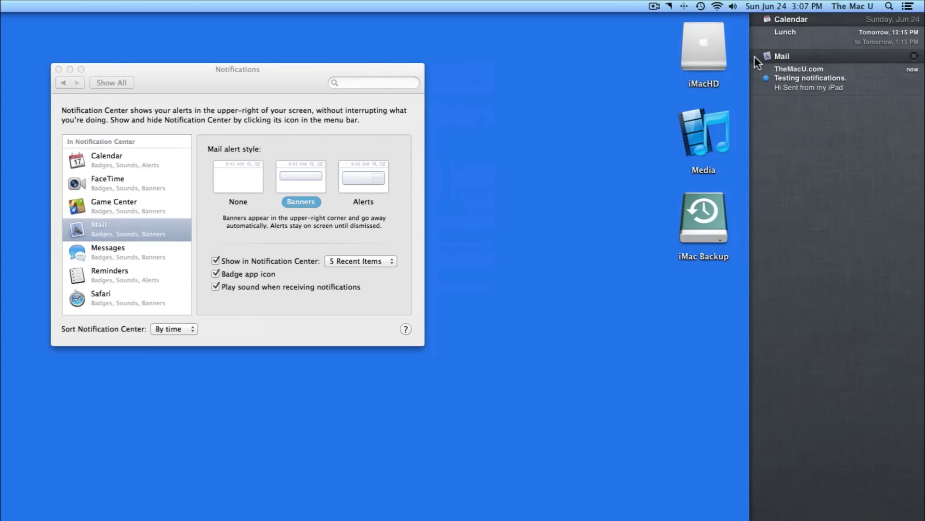
click(807, 79)
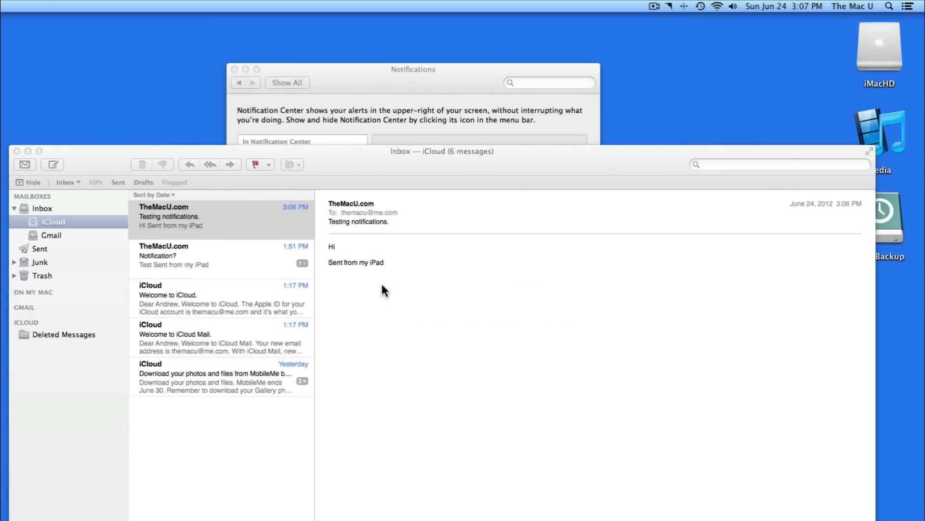
key(super+q)
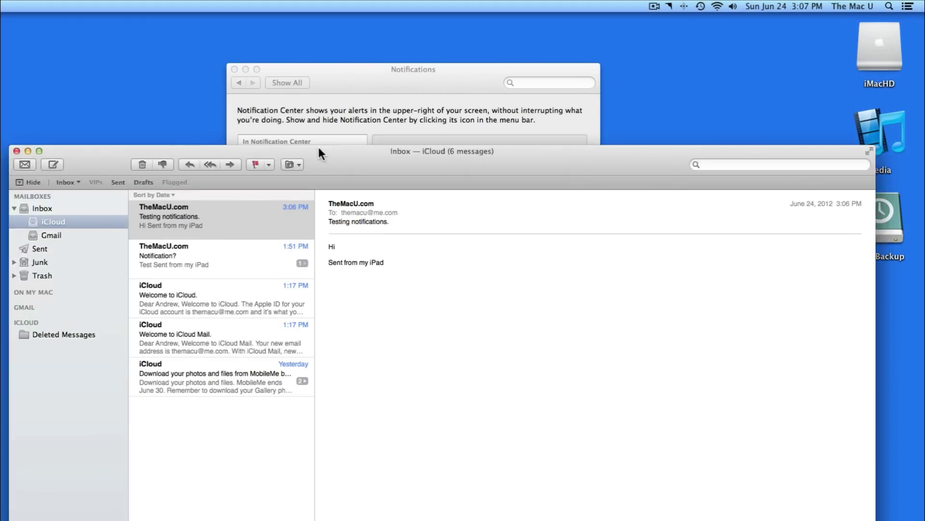
scroll(831, 44, right, 3)
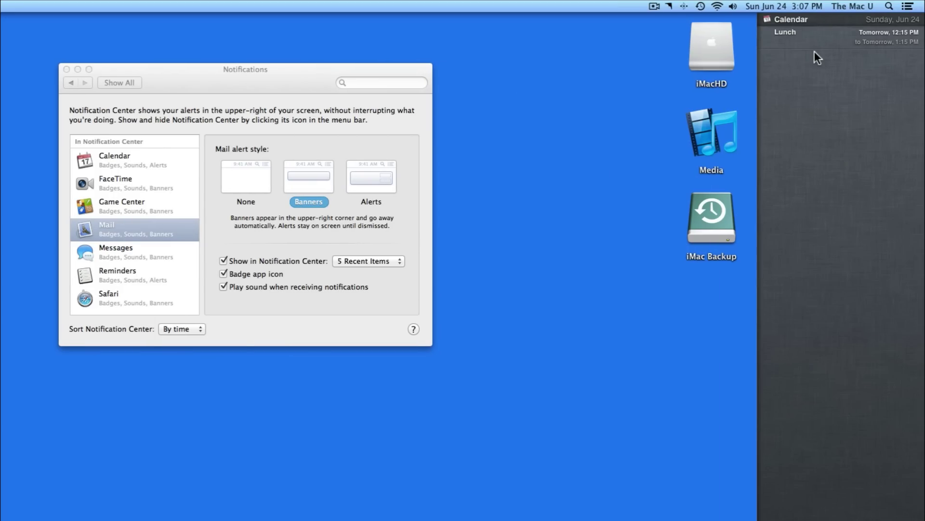
- Dismiss Notification Center and select Messages in the Notifications app list
click(753, 75)
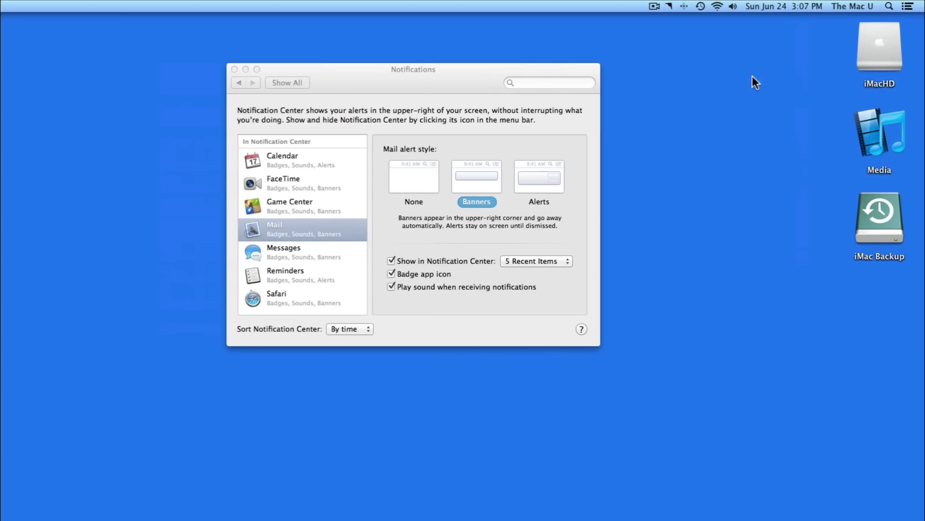
click(278, 253)
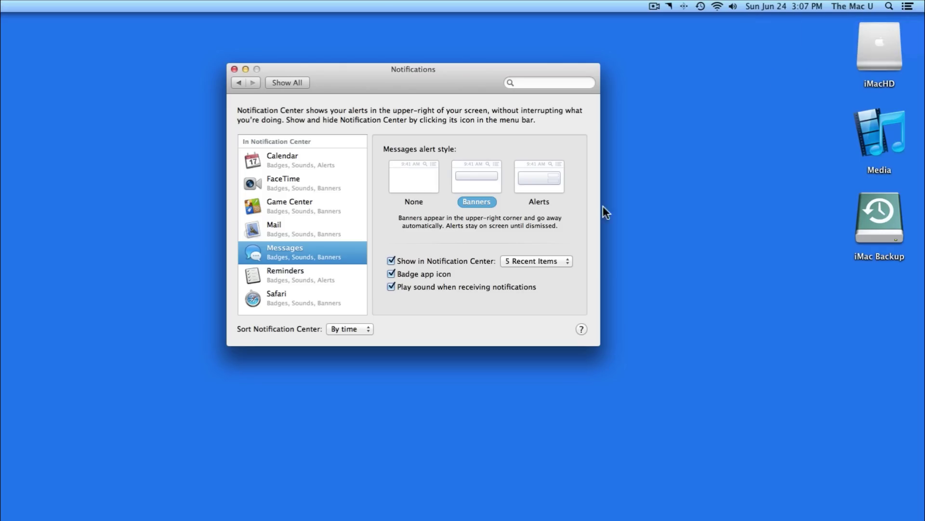
- Switch Messages to the Alerts style, reply from an incoming alert, and minimize the conversation window
click(545, 187)
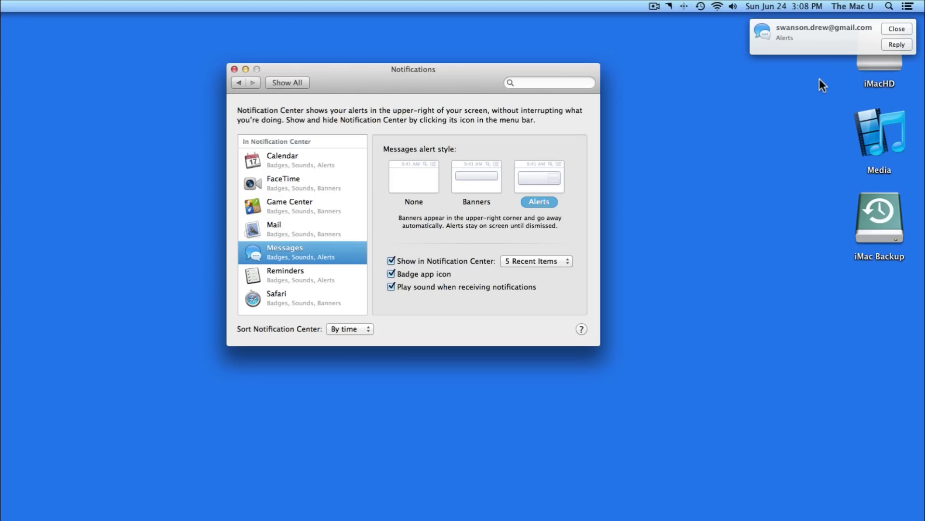
scroll(819, 79, right, 3)
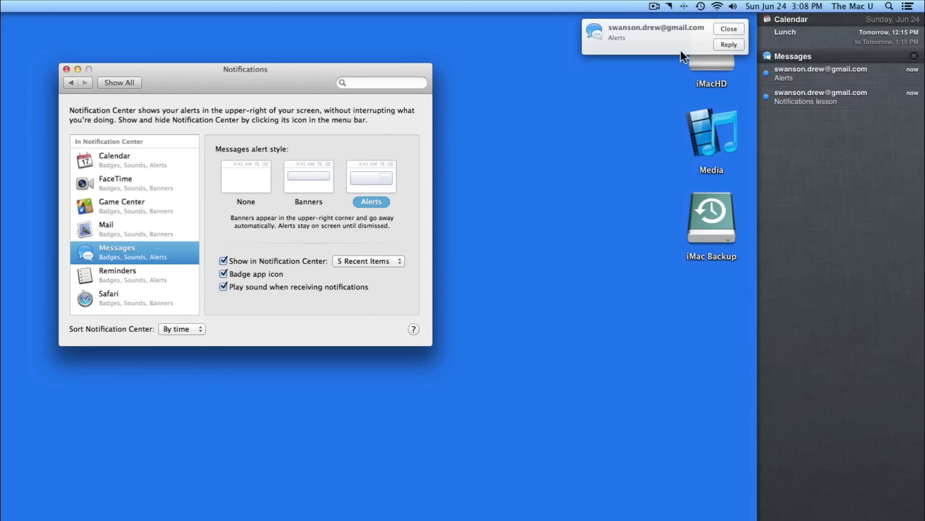
click(603, 87)
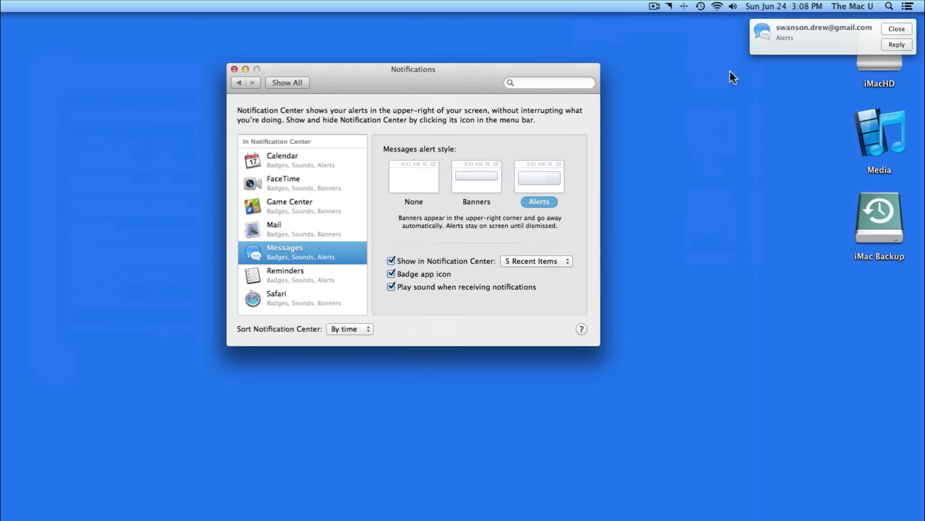
click(896, 45)
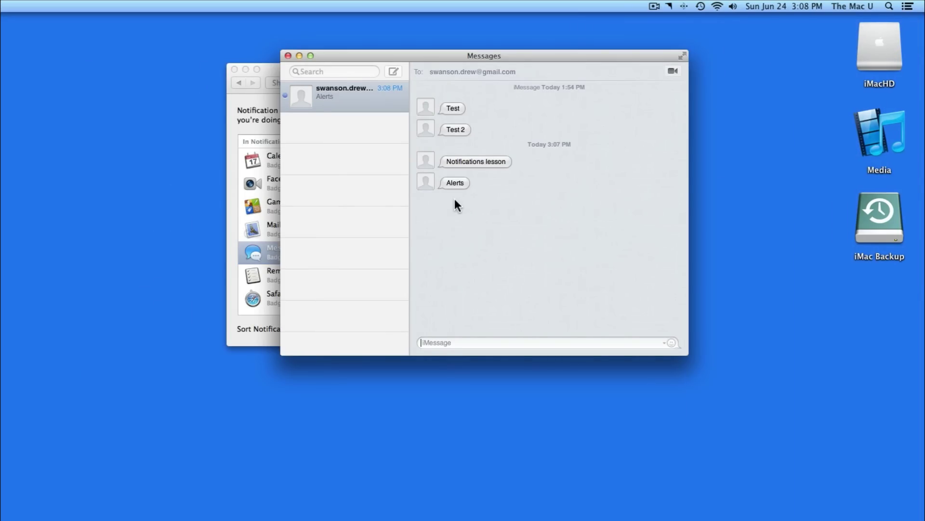
double_click(358, 51)
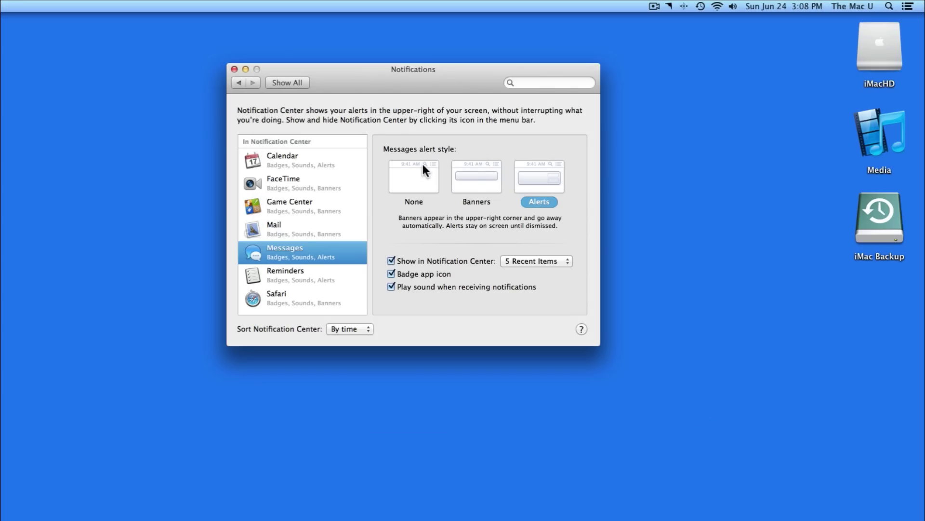
- Return Messages to Banners, then review Reminders and Safari, briefly toggling Safari's style off and back to Banners
click(473, 187)
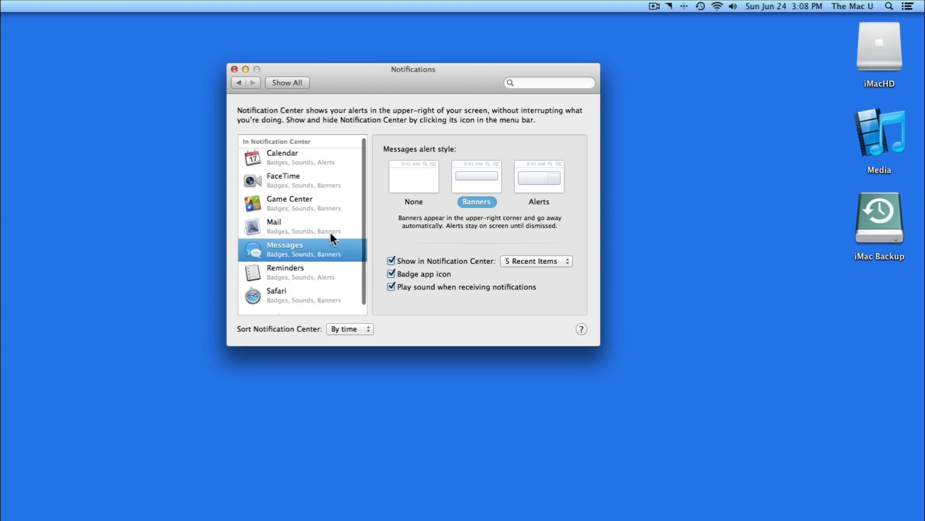
scroll(330, 233, down, 1)
click(278, 271)
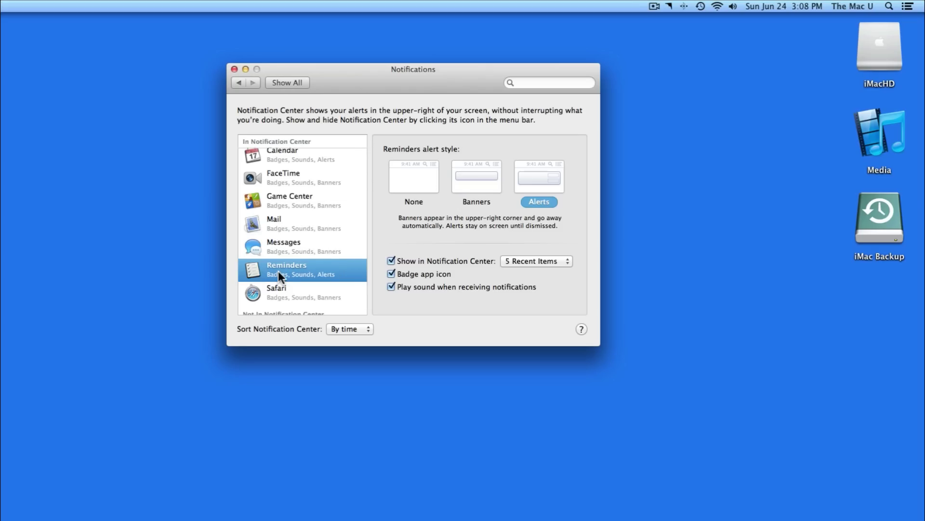
click(276, 292)
scroll(277, 294, down, 1)
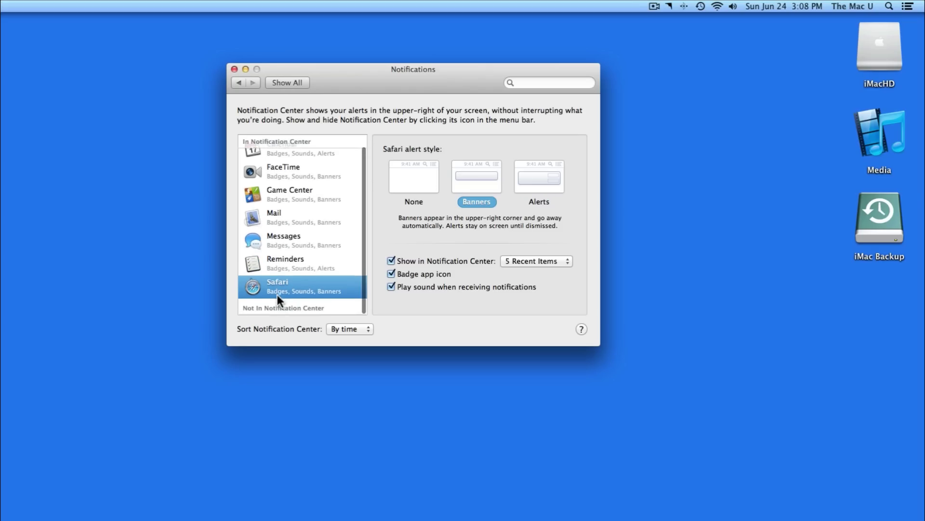
scroll(277, 294, up, 2)
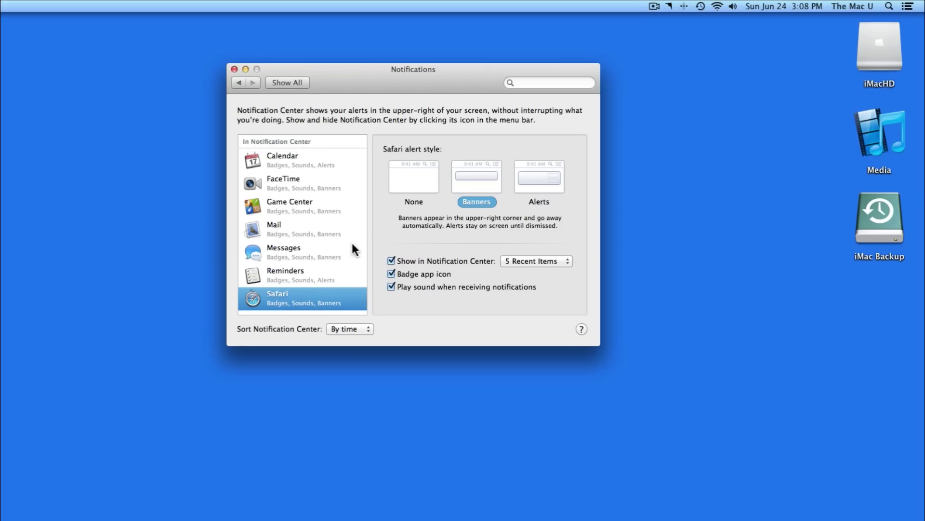
click(408, 180)
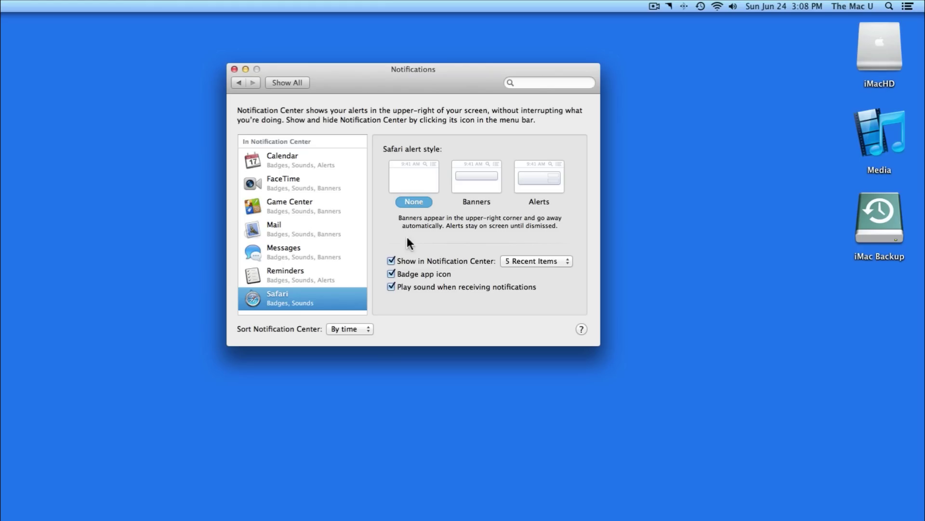
click(469, 185)
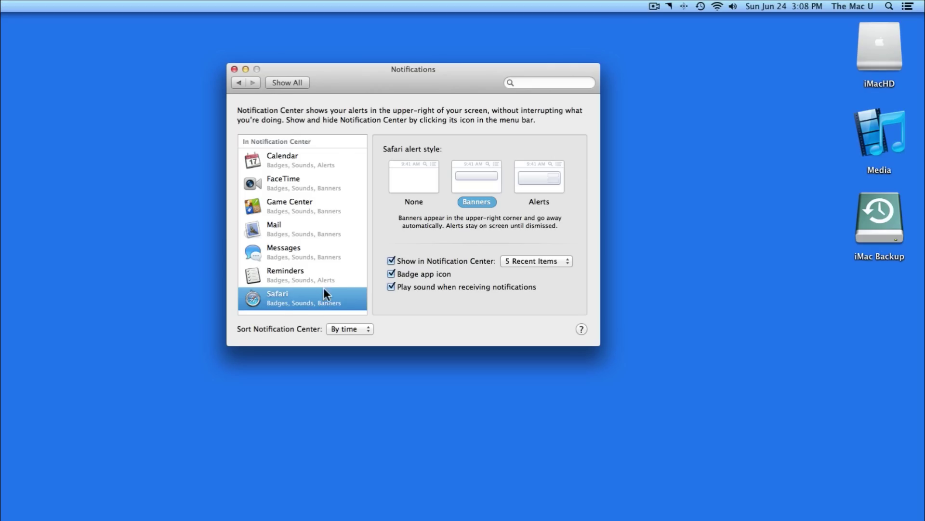
- Review Calendar's notification settings, return to Show All and quit System Preferences
click(346, 156)
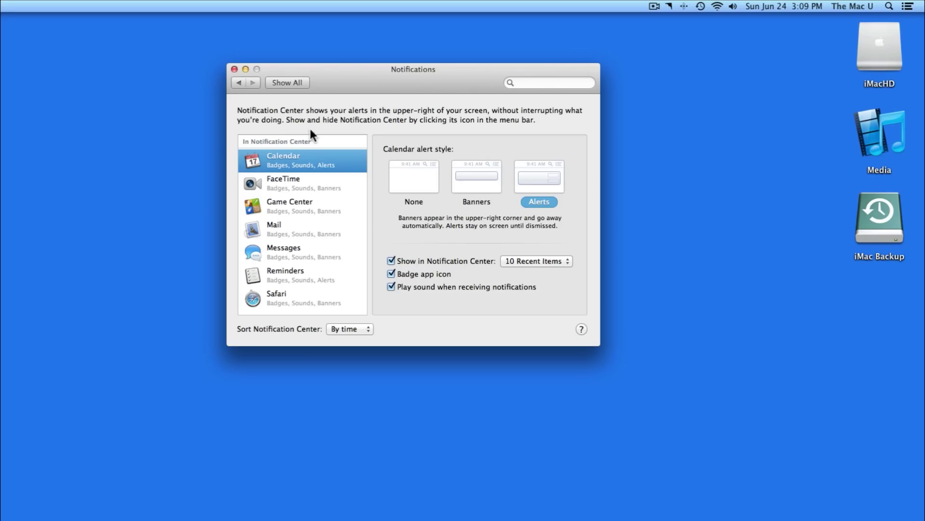
click(282, 81)
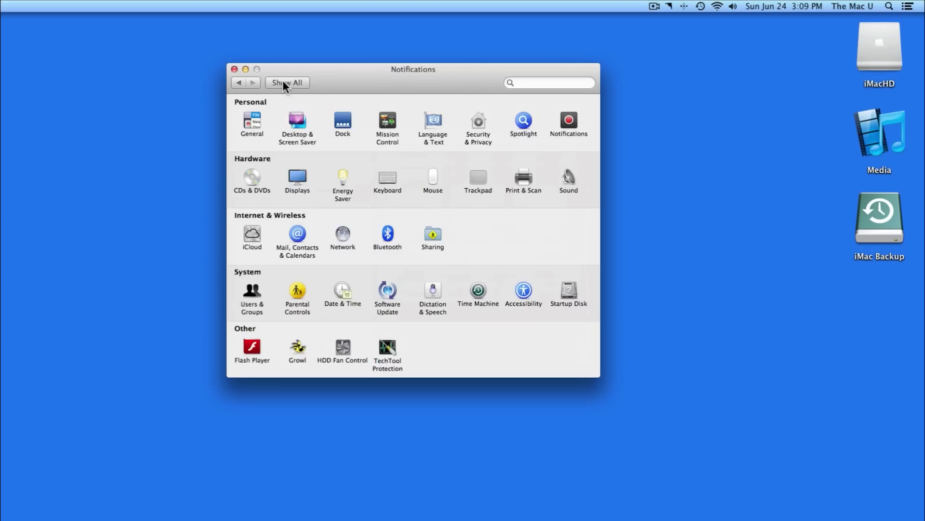
key(super+q)
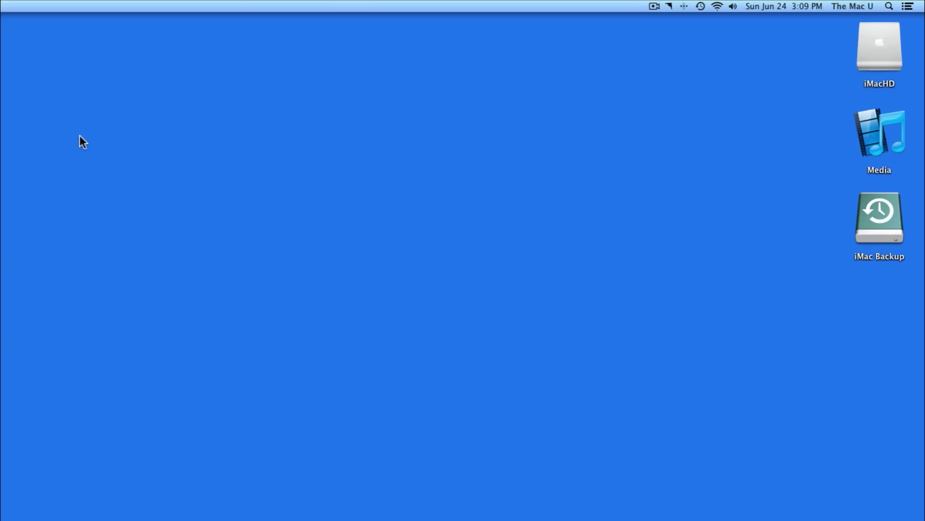
scroll(80, 136, right, 3)
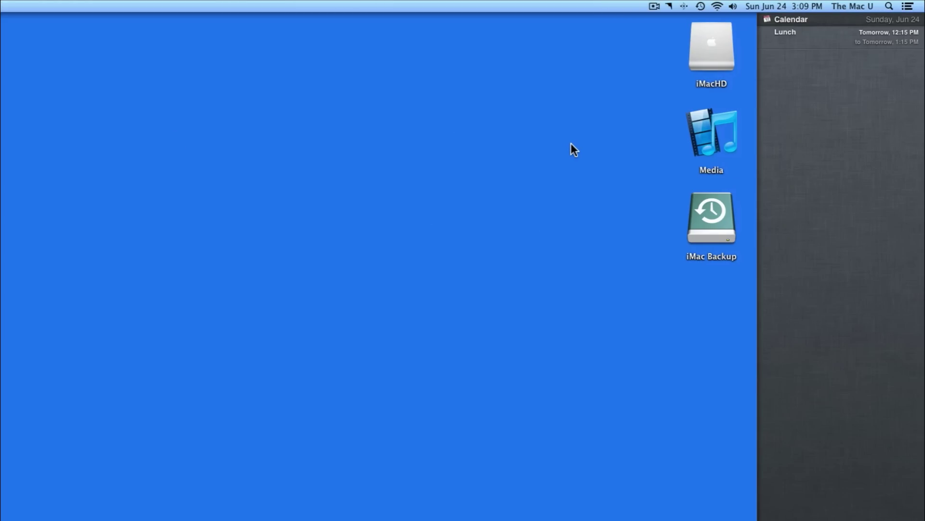